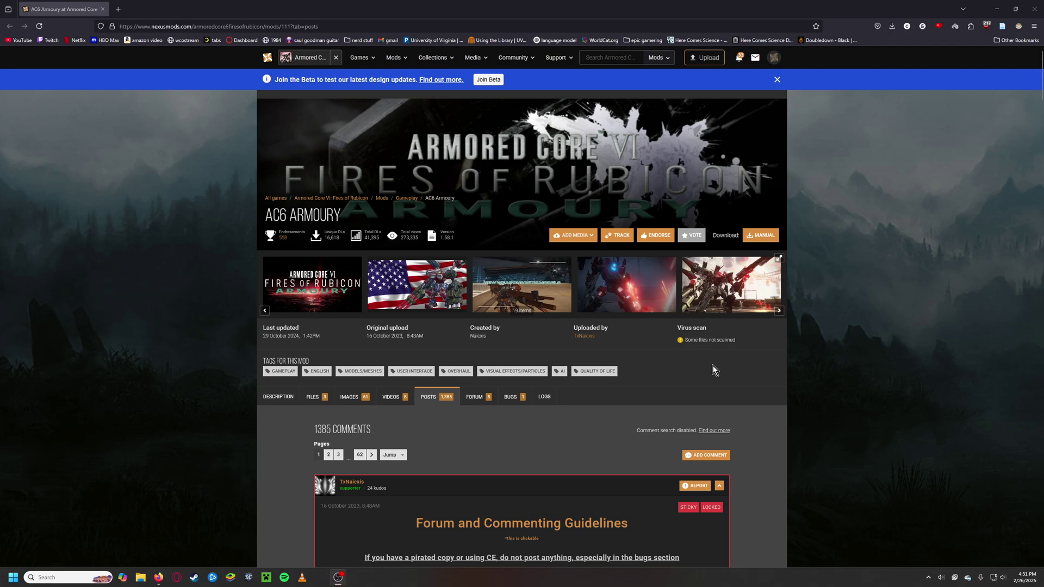
- Show the AC6 Armoury description and expand its Requirements: Alt Saves and the ModEngine2 + LazyLoader bundle
scroll(720, 362, down, 2)
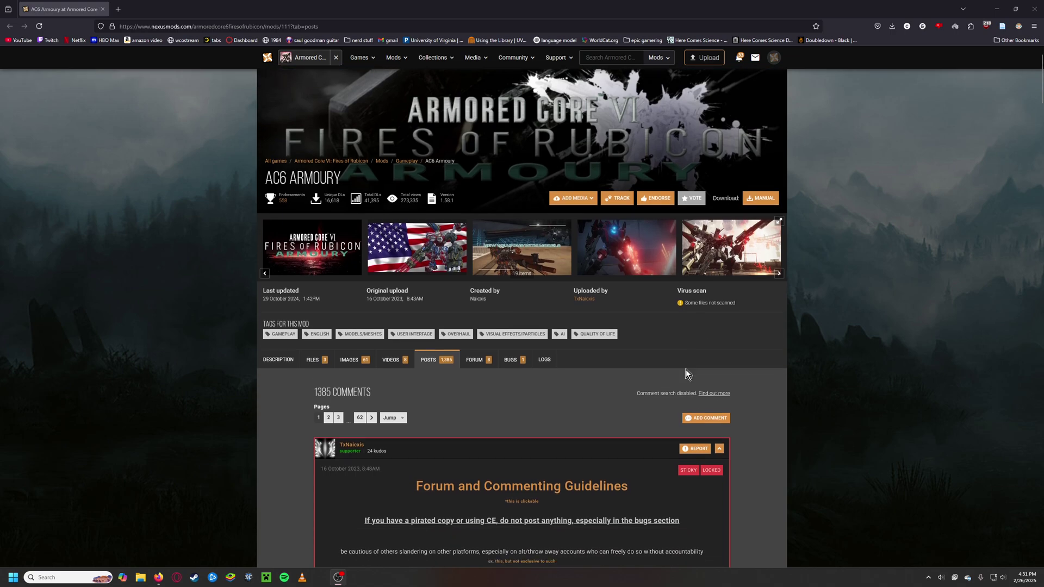
scroll(653, 373, up, 1)
scroll(531, 352, up, 1)
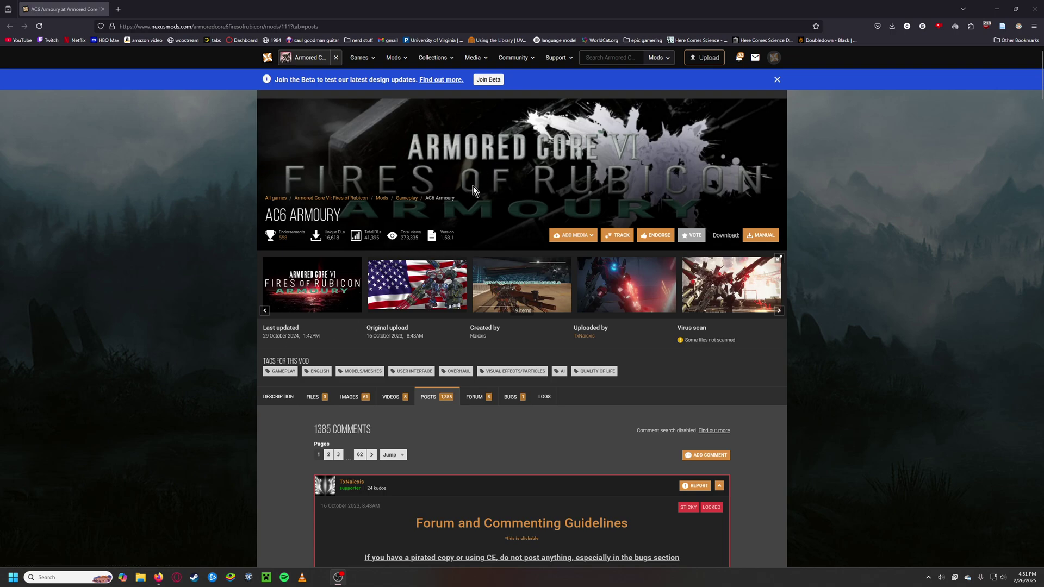
click(280, 399)
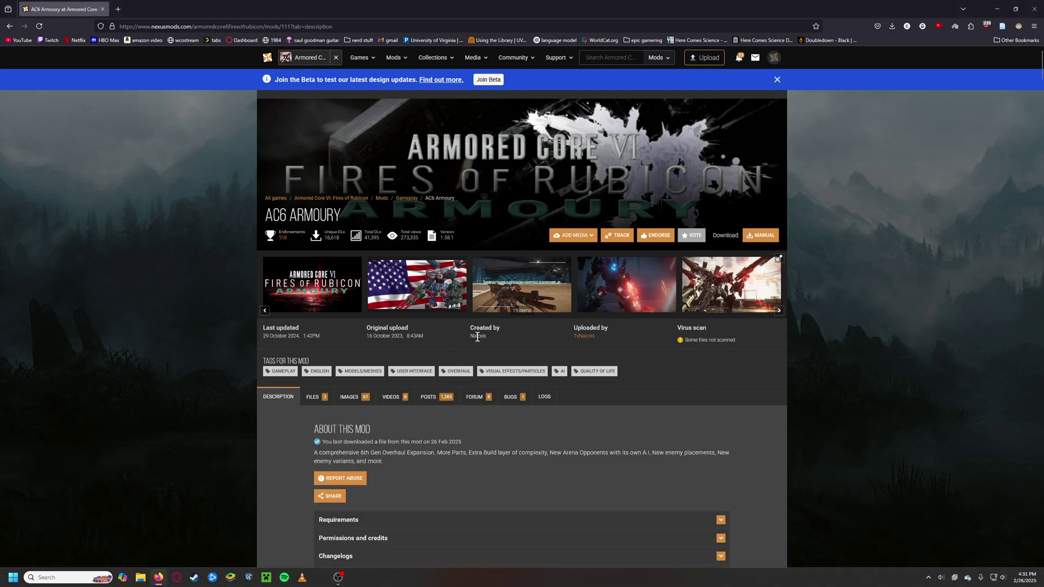
scroll(477, 337, down, 3)
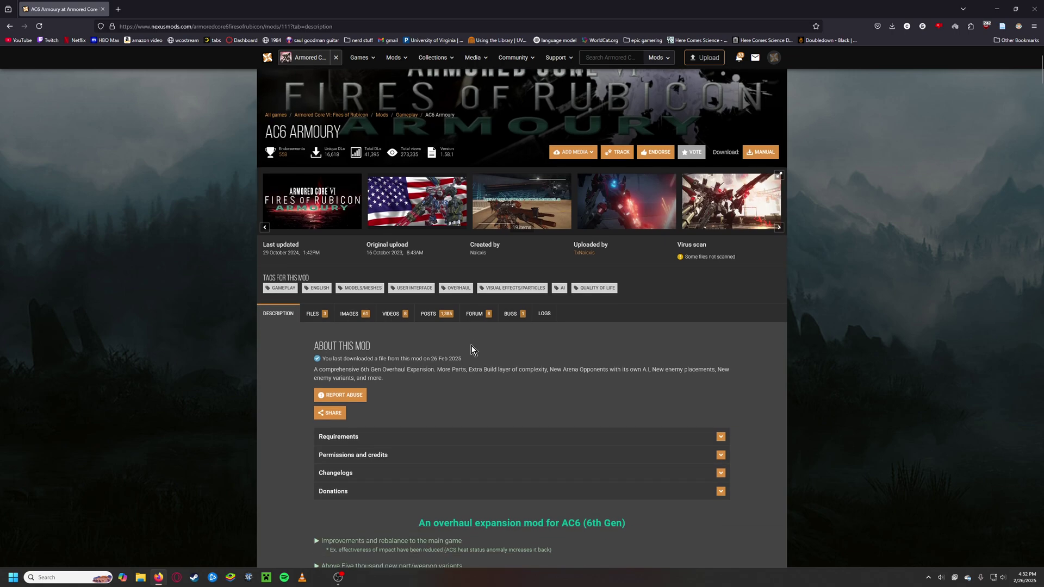
click(719, 436)
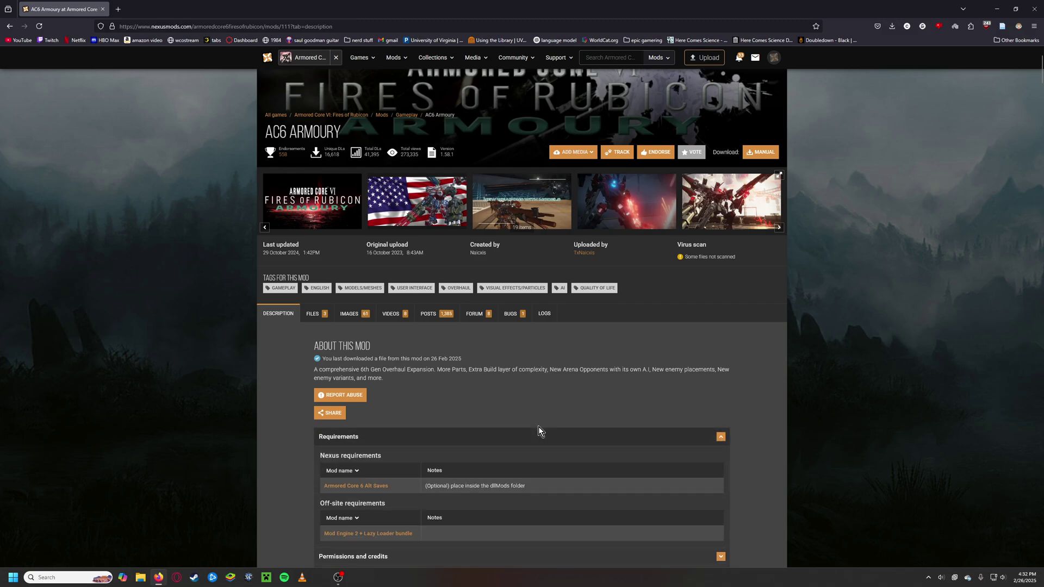
scroll(458, 424, down, 2)
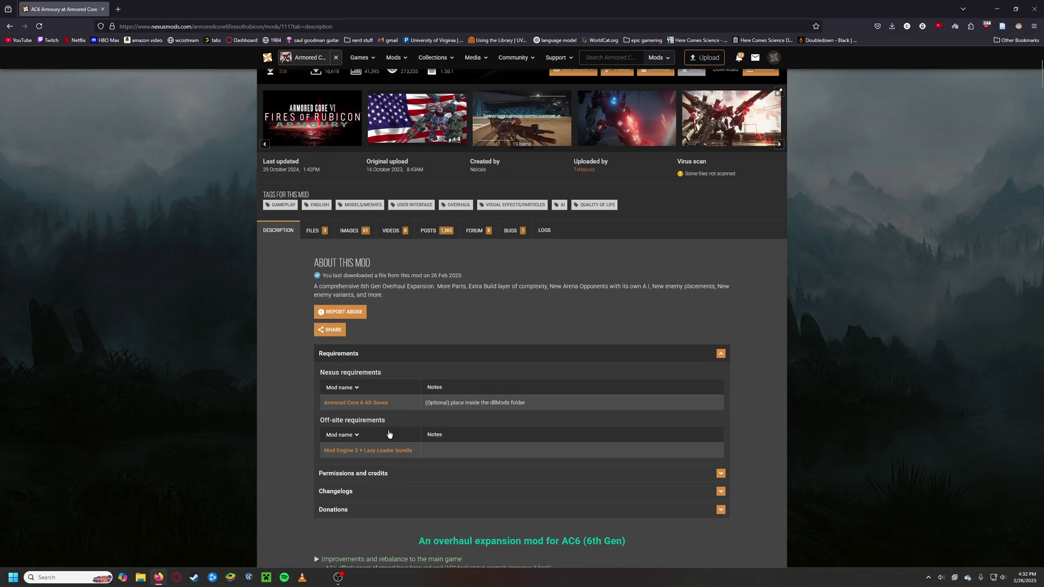
scroll(681, 241, up, 4)
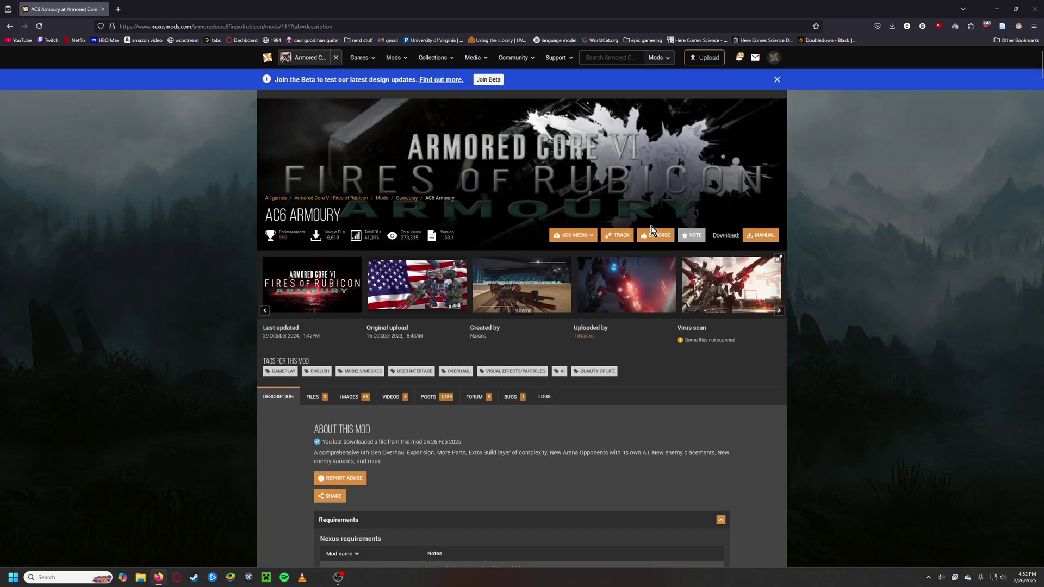
scroll(598, 251, down, 4)
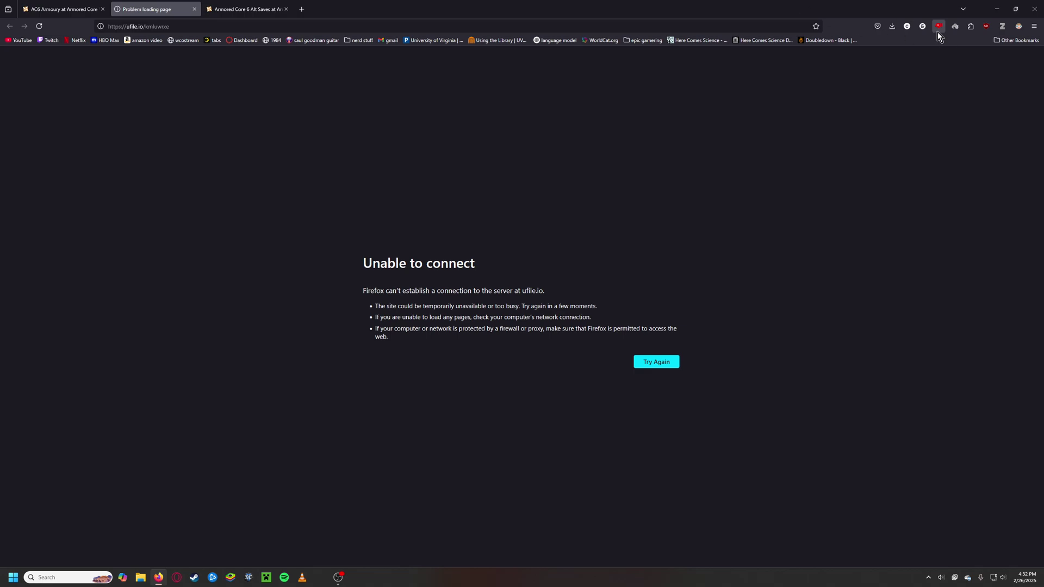
- Switch to the Armored Core 6 Alt Saves tab on Nexus Mods
click(245, 9)
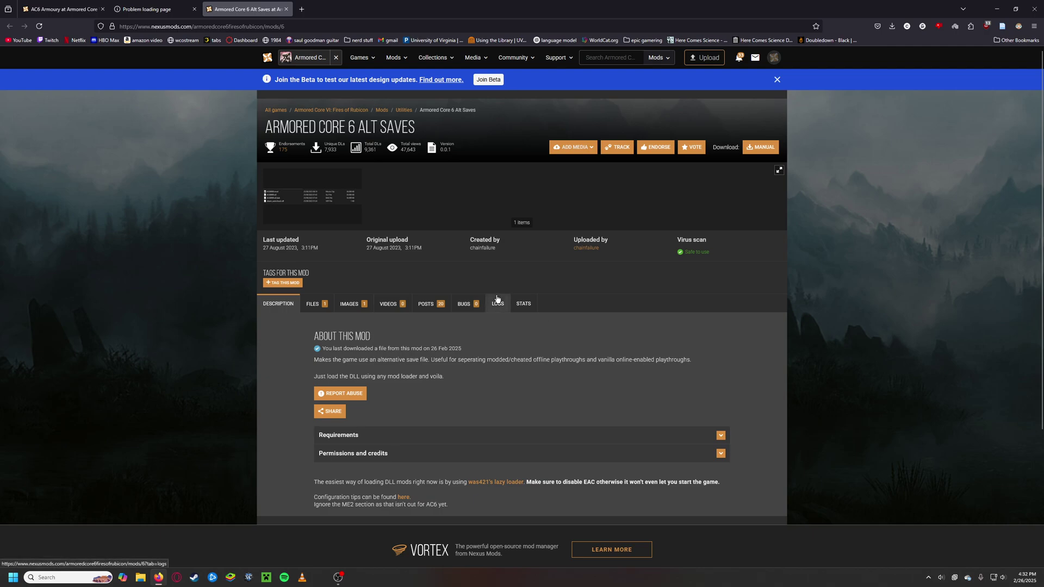
mouse_move(44, 3)
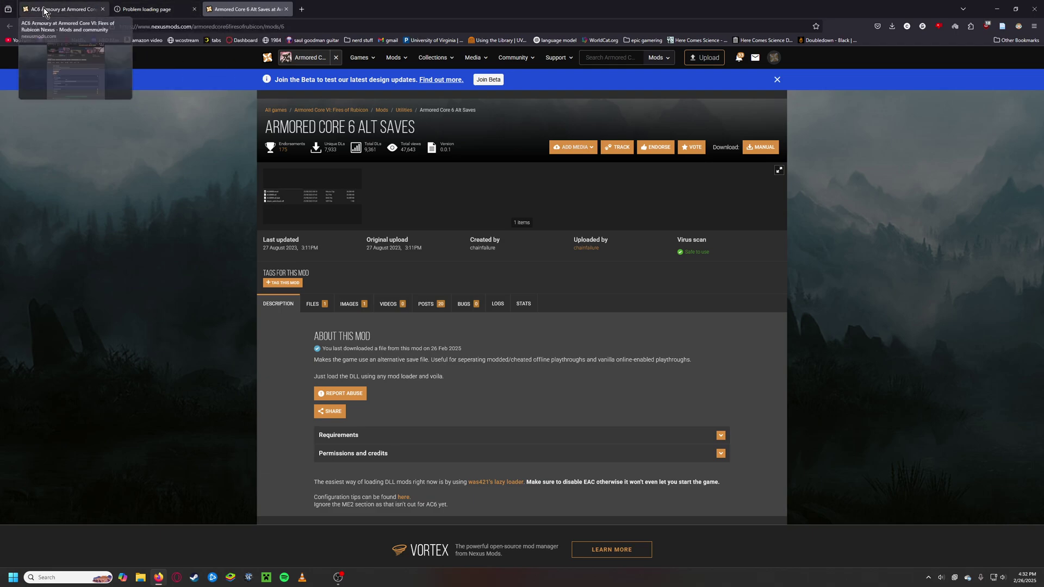
- Open File Explorer at Desktop > Downloads and check the three mod archives there
click(140, 577)
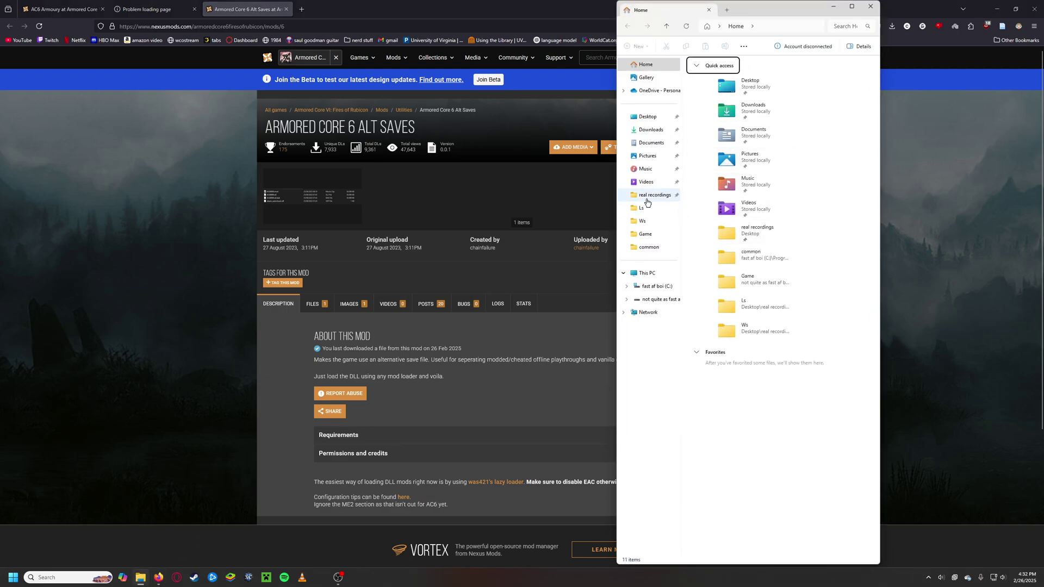
click(648, 117)
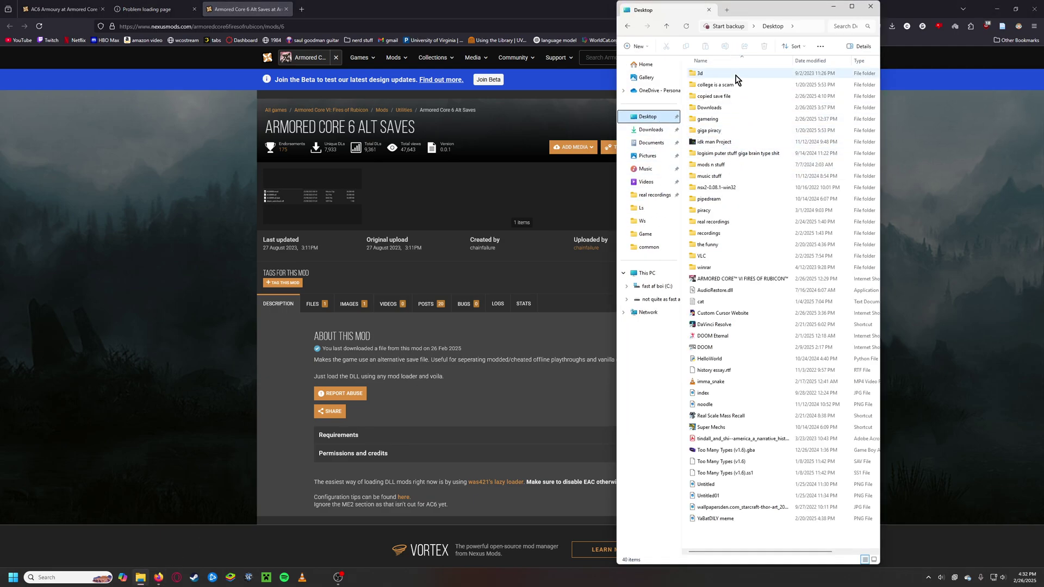
double_click(717, 108)
drag(723, 202, 785, 71)
click(787, 130)
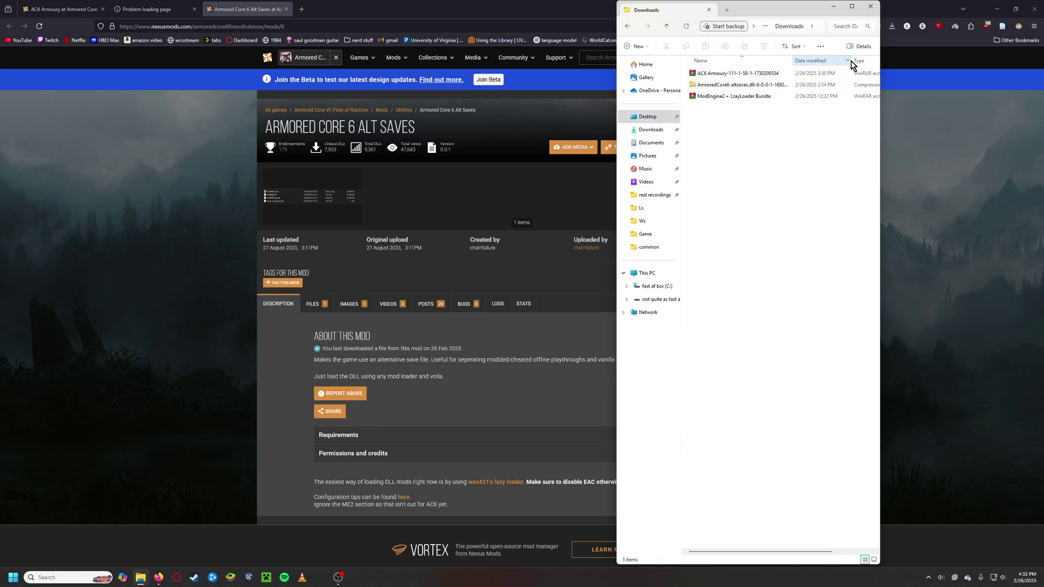
- Maximize Downloads, split a new Home tab into its own window beside it, and select the three archives
click(852, 6)
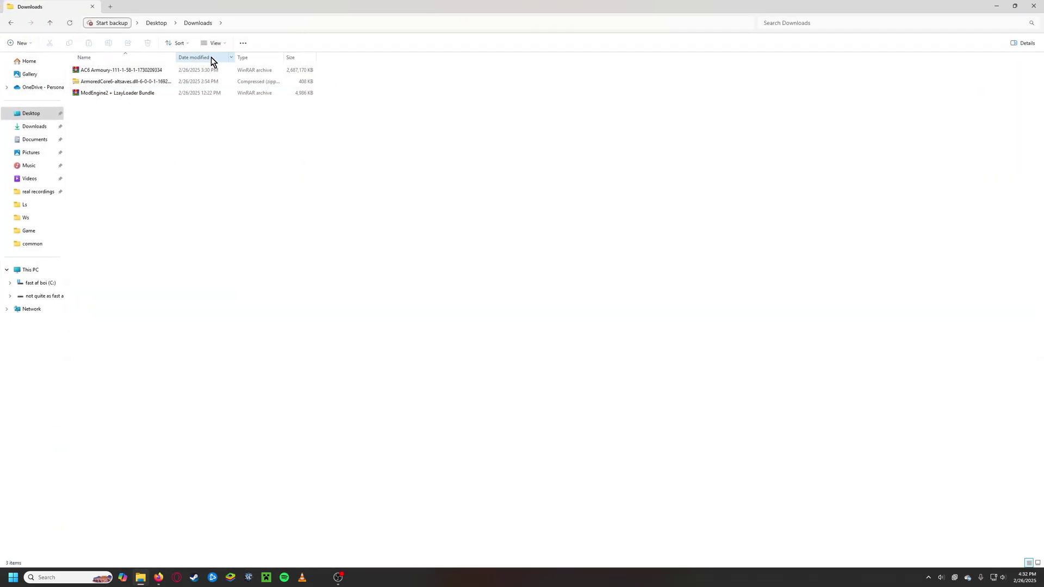
click(117, 8)
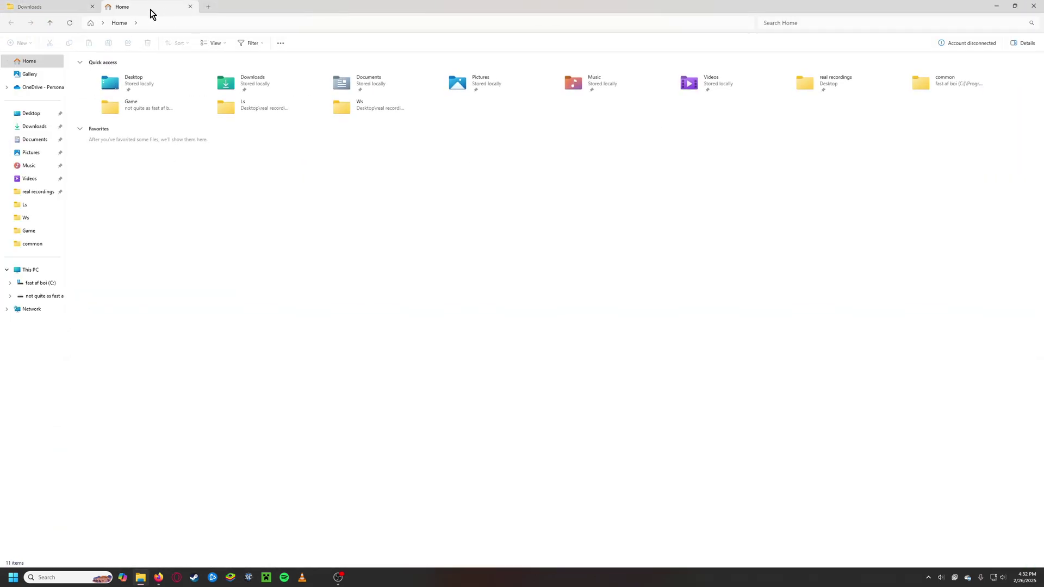
drag(122, 7, 357, 28)
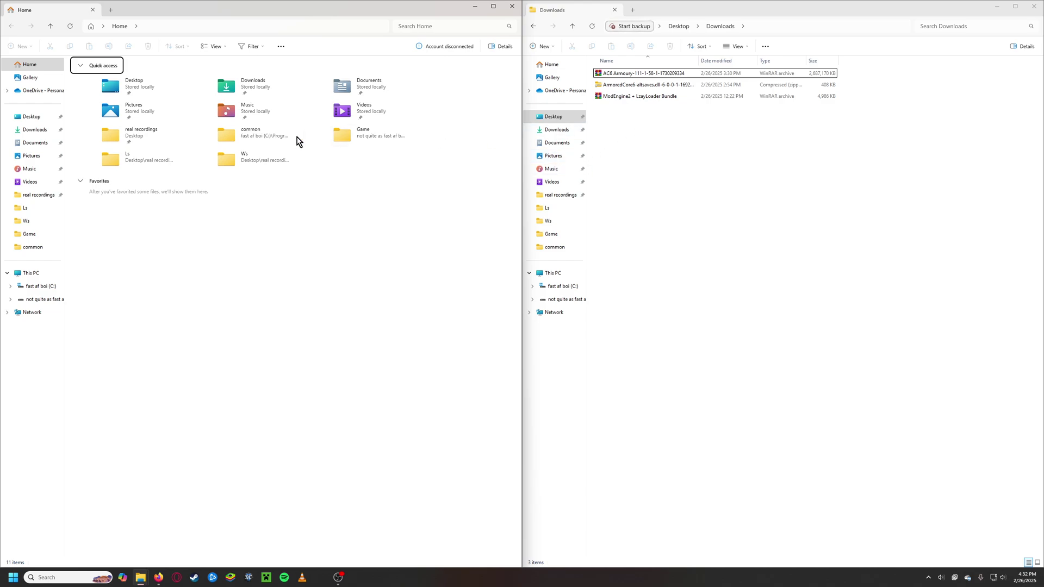
drag(623, 170, 646, 69)
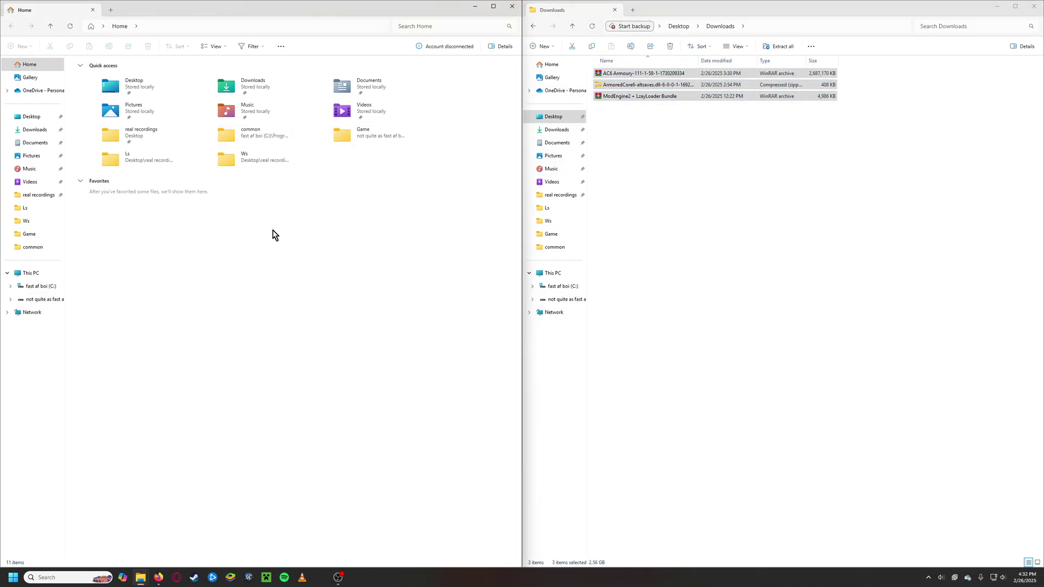
- Browse from C: through AppData\Roaming\ArmoredCore6 into the Steam-ID save folder and select its four save files
click(32, 273)
double_click(119, 73)
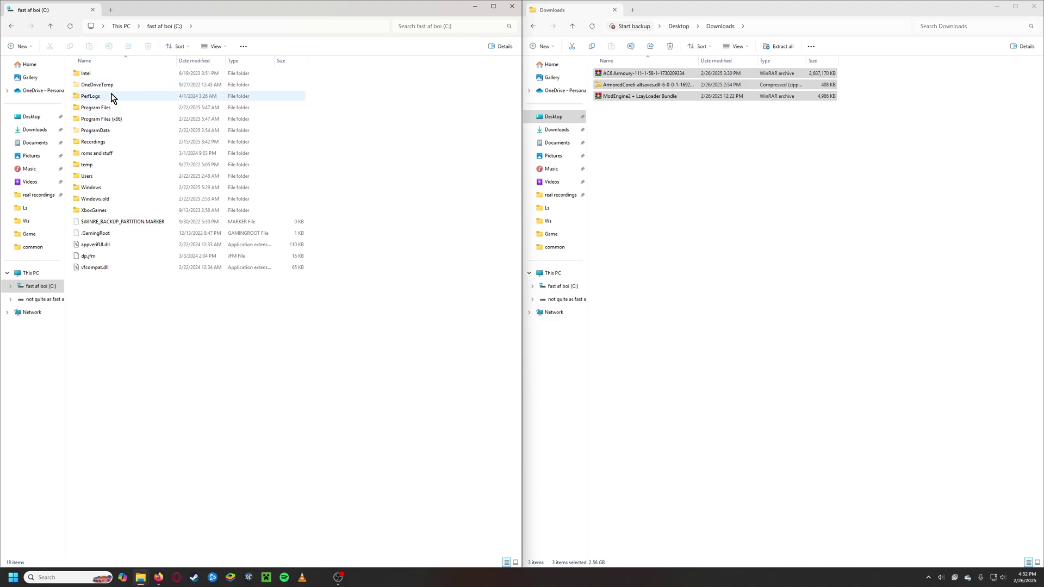
double_click(102, 179)
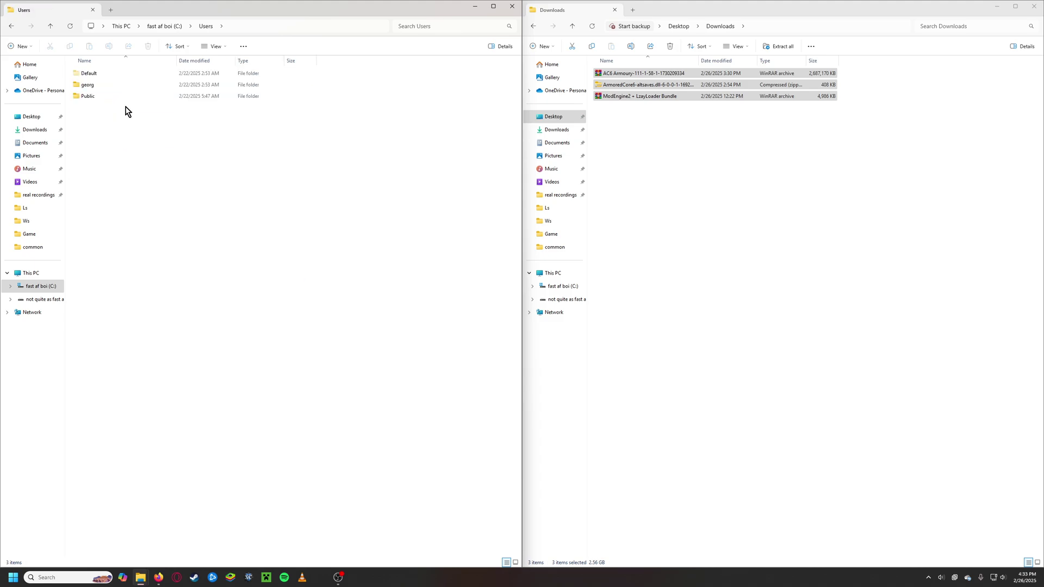
double_click(111, 86)
double_click(107, 145)
double_click(103, 96)
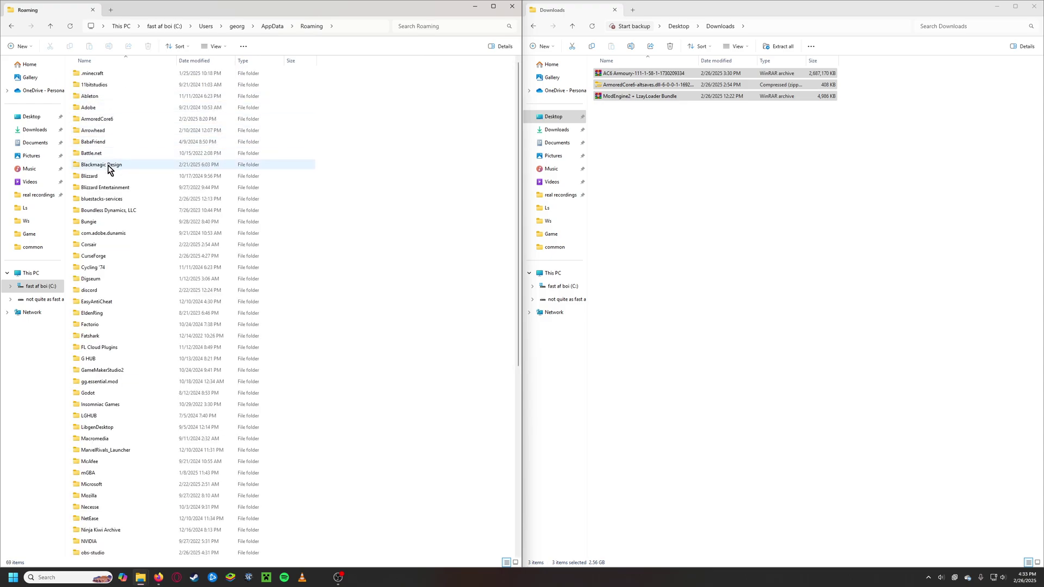
double_click(109, 119)
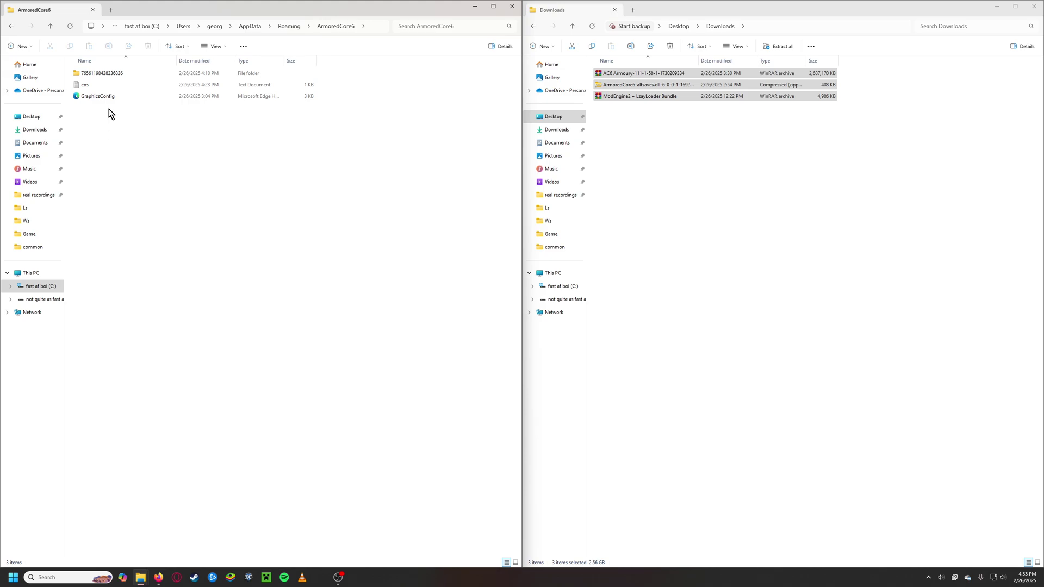
double_click(114, 76)
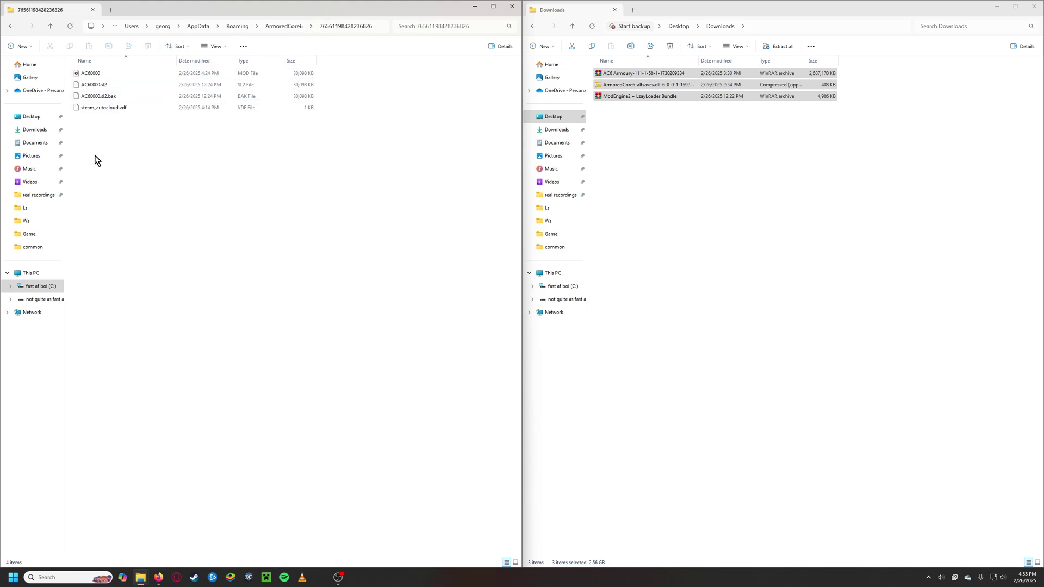
drag(95, 158, 126, 70)
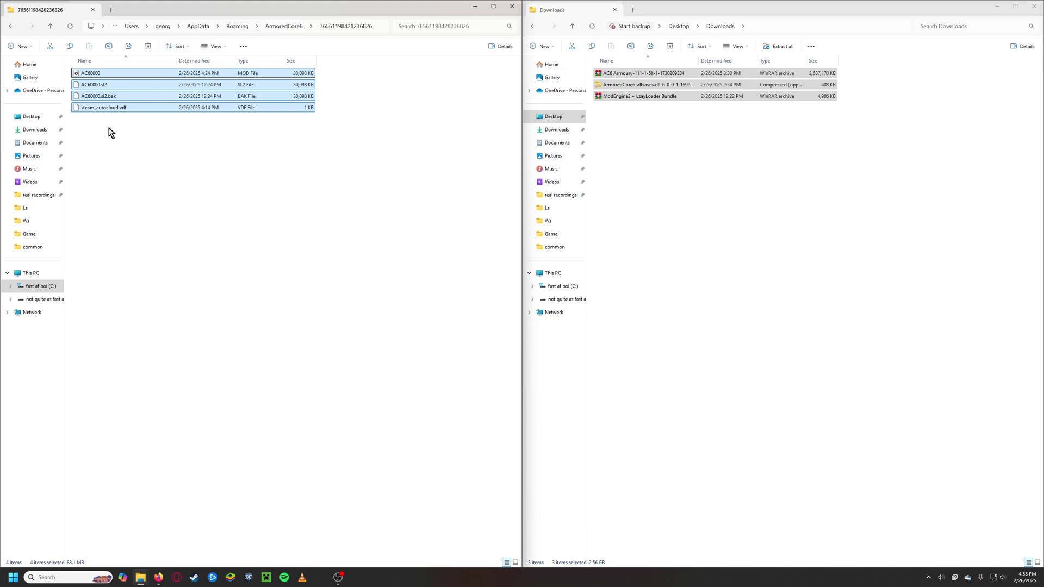
drag(133, 145, 229, 59)
drag(144, 181, 354, 48)
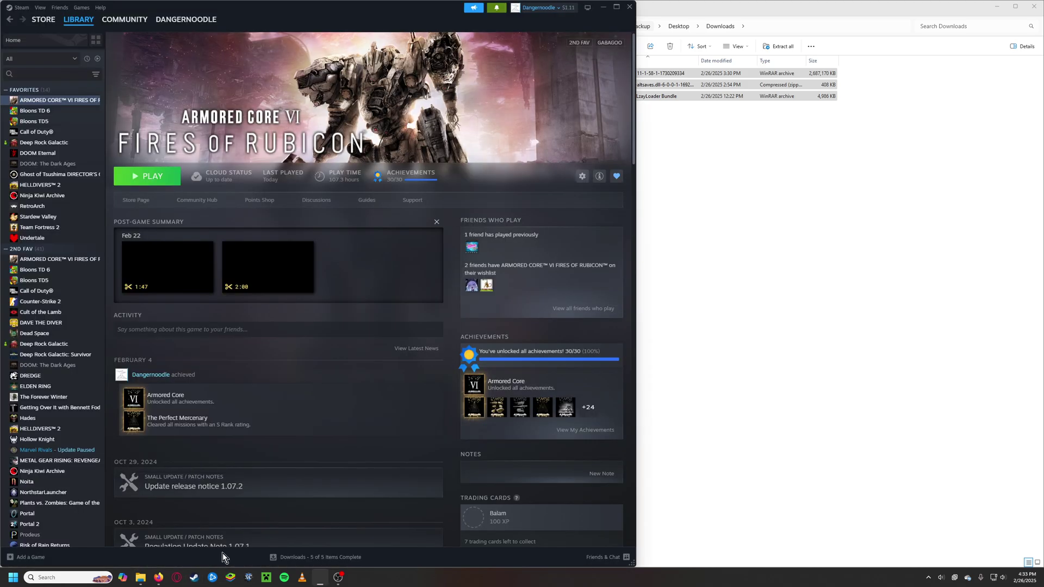
- Open Armored Core VI's install folder from Steam, reveal its path for copying, and minimize it
right_click(59, 101)
mouse_move(94, 166)
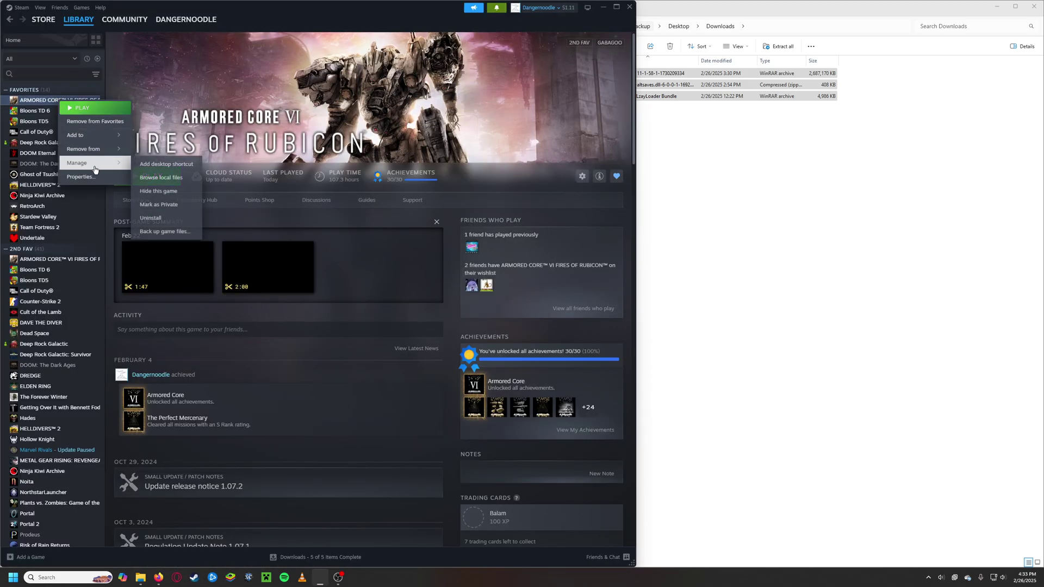
click(161, 178)
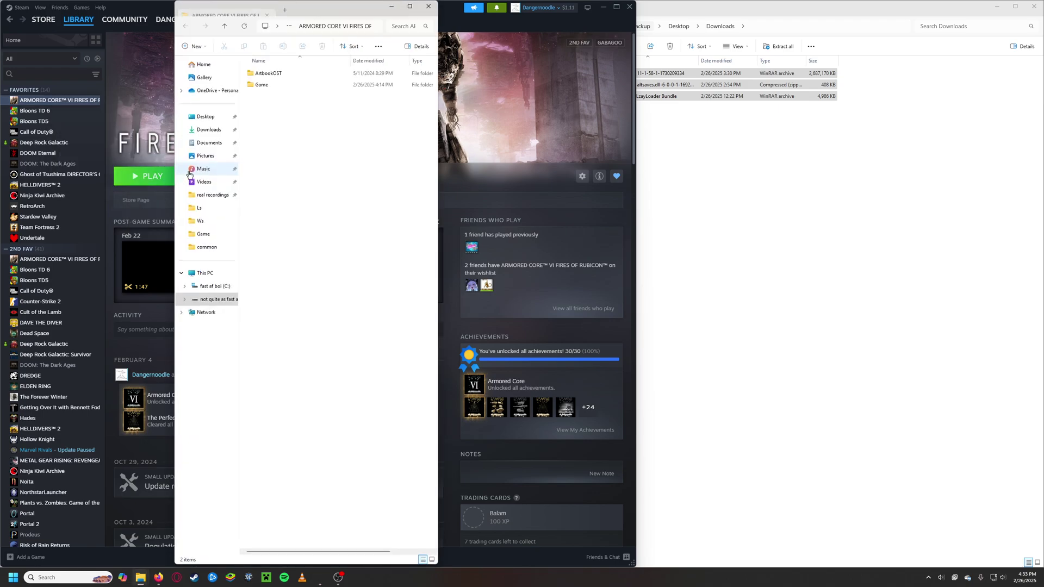
click(409, 7)
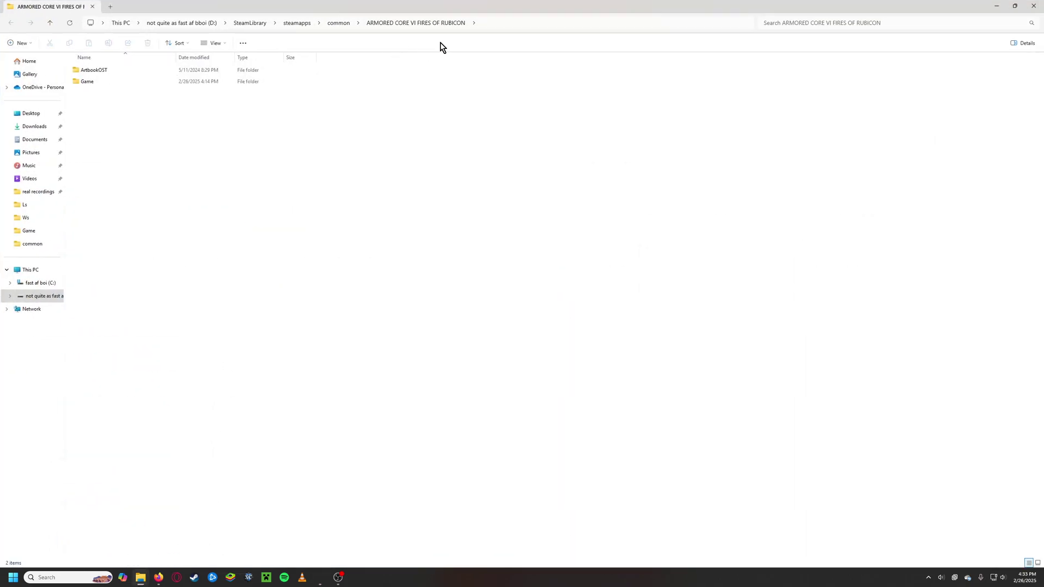
click(516, 23)
key(ctrl+c)
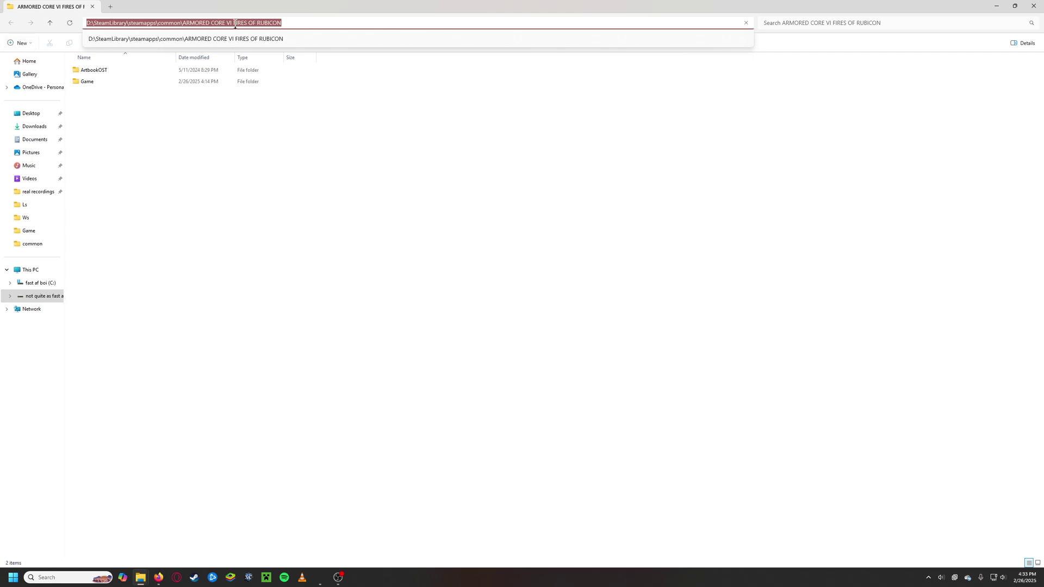
click(1000, 10)
- Extract the ModEngine2 + LazyLoader bundle into the ARMORED CORE VI FIRES OF RUBICON install folder
right_click(664, 96)
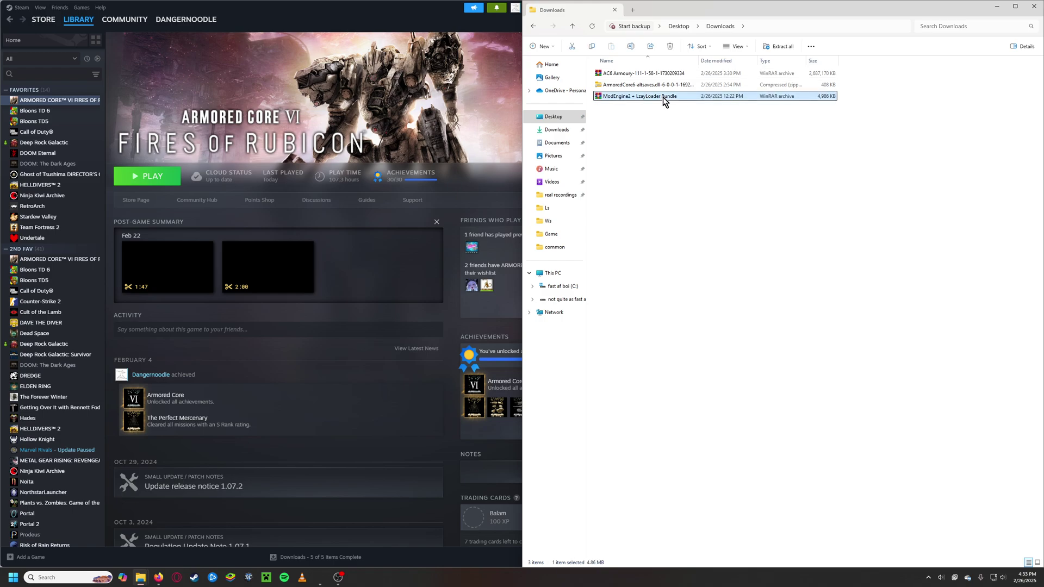
click(705, 172)
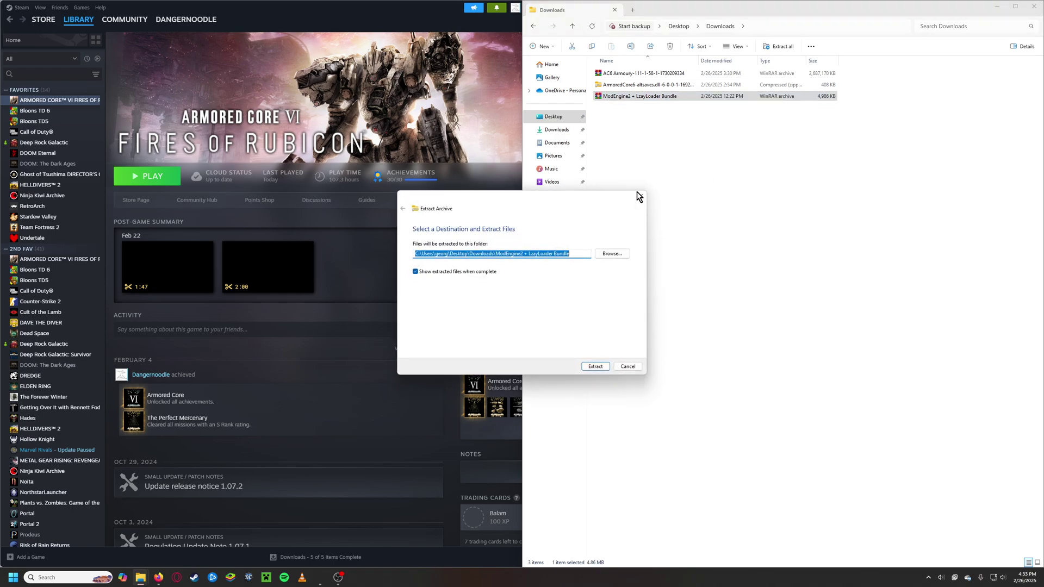
key(ctrl+v)
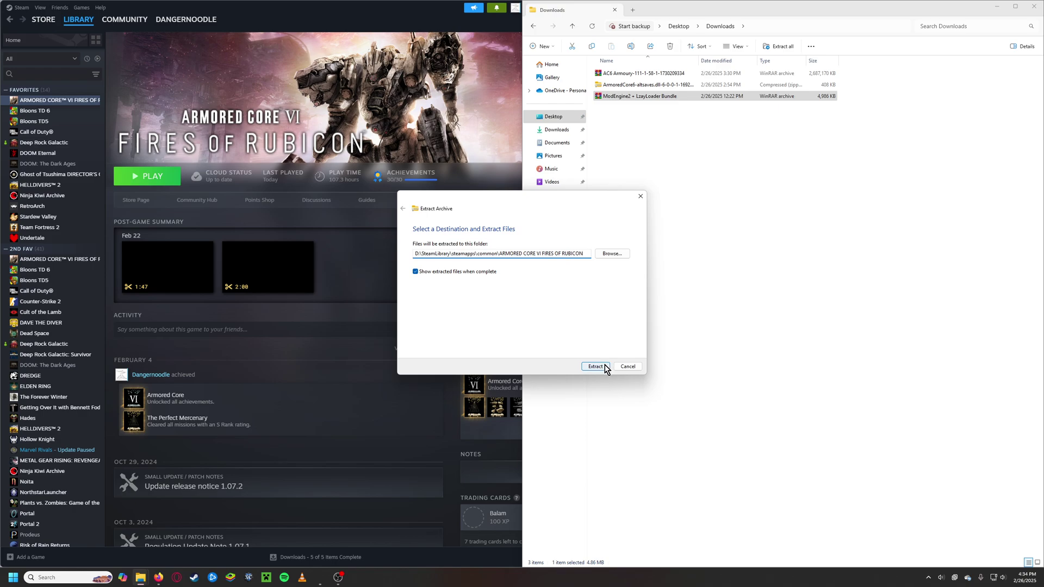
click(627, 366)
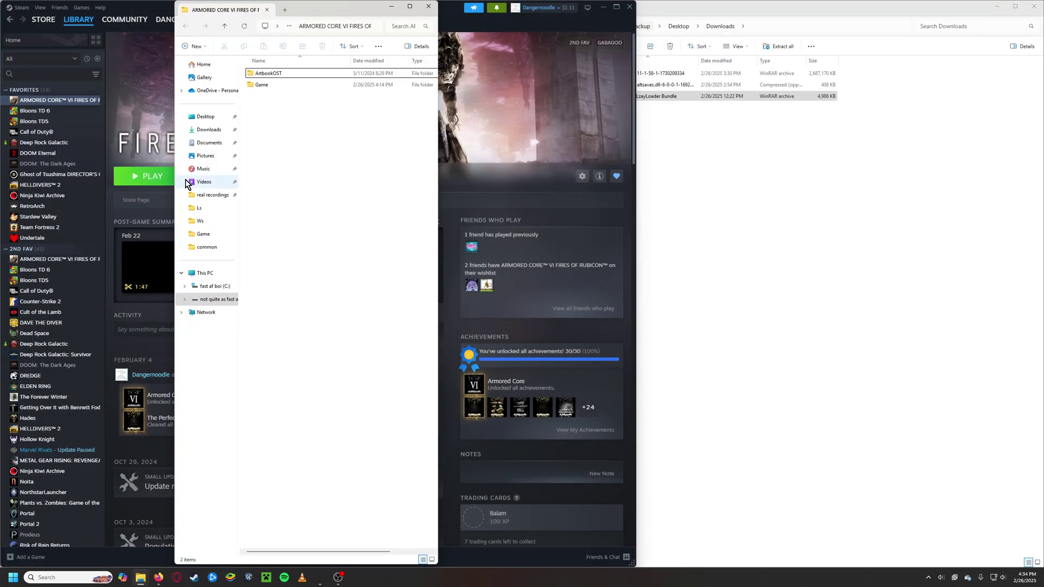
- Open the Game folder, delete its v2.0.0 folder, and snap the window to the left half
double_click(286, 85)
double_click(343, 10)
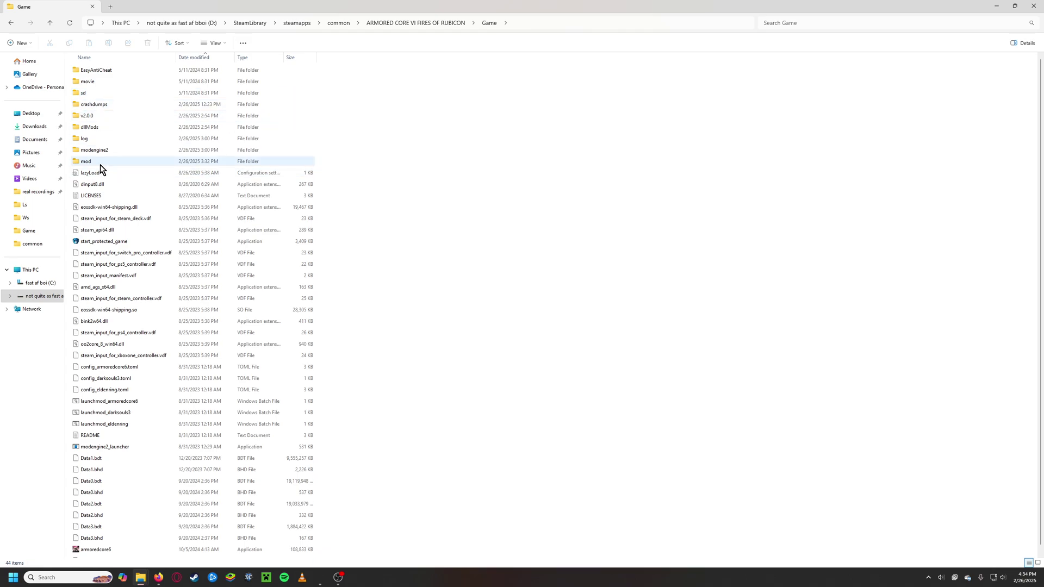
click(99, 115)
key(Delete)
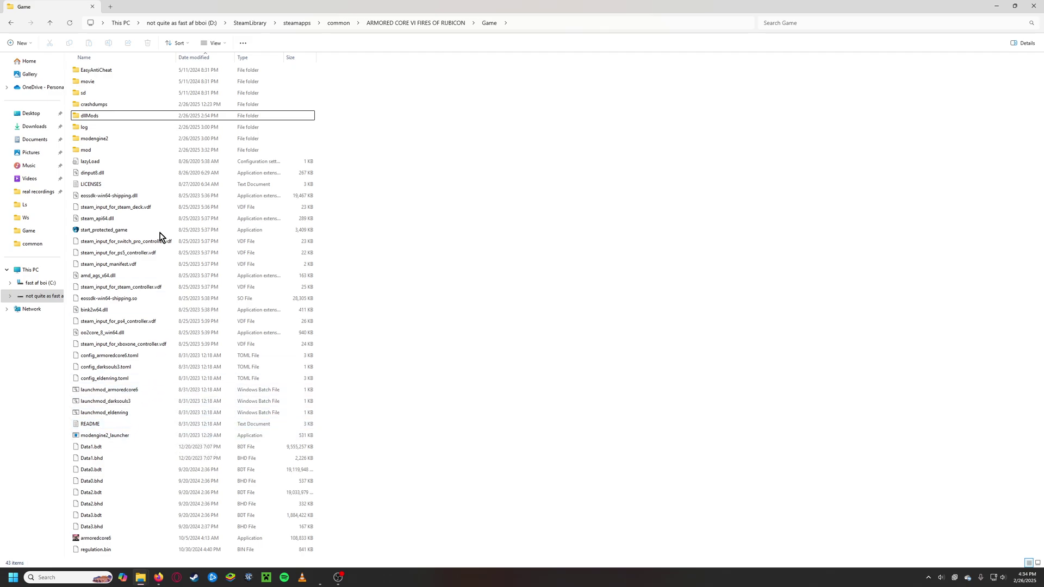
drag(807, 10, 501, 37)
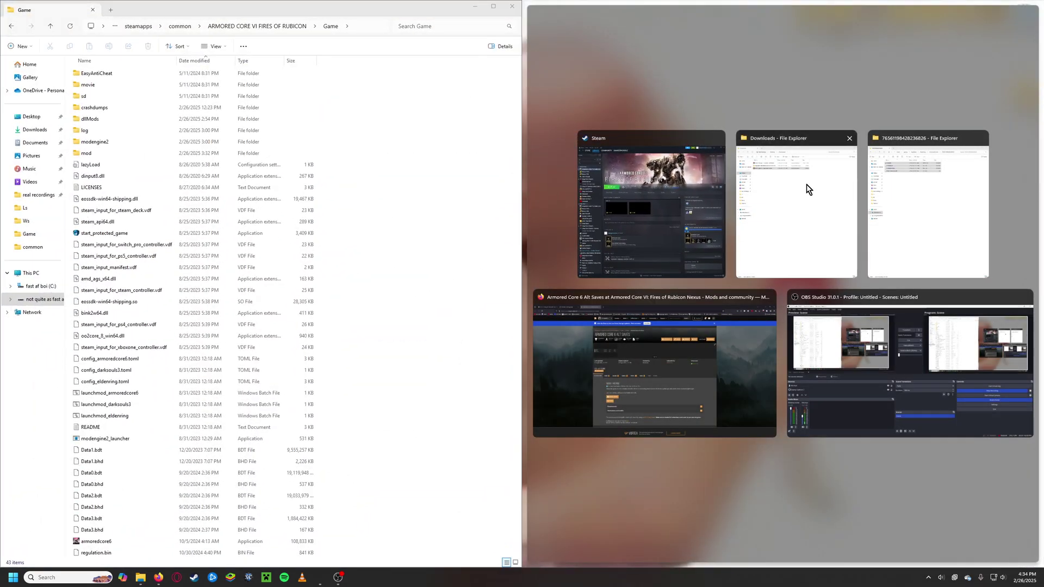
- Close the save folder window and confirm armoredcore6_alt_saves.dll is inside the Game folder's dllMods
click(889, 190)
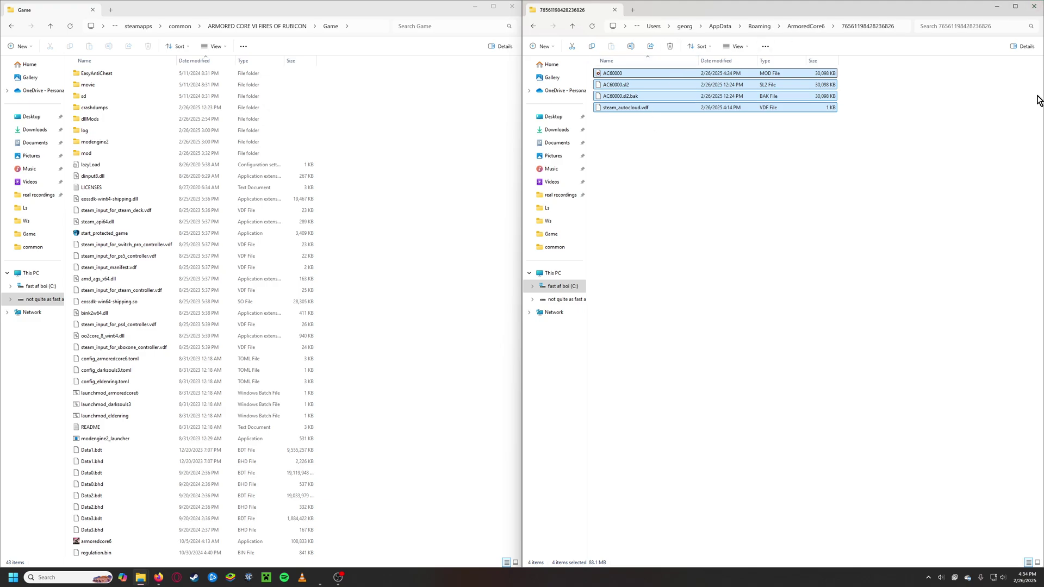
click(1034, 6)
click(828, 21)
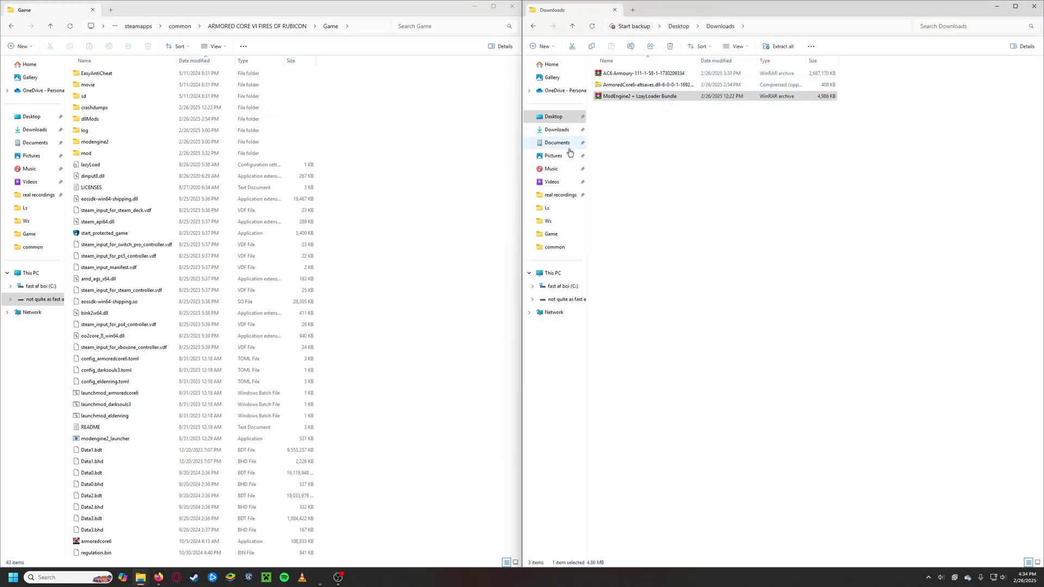
click(630, 91)
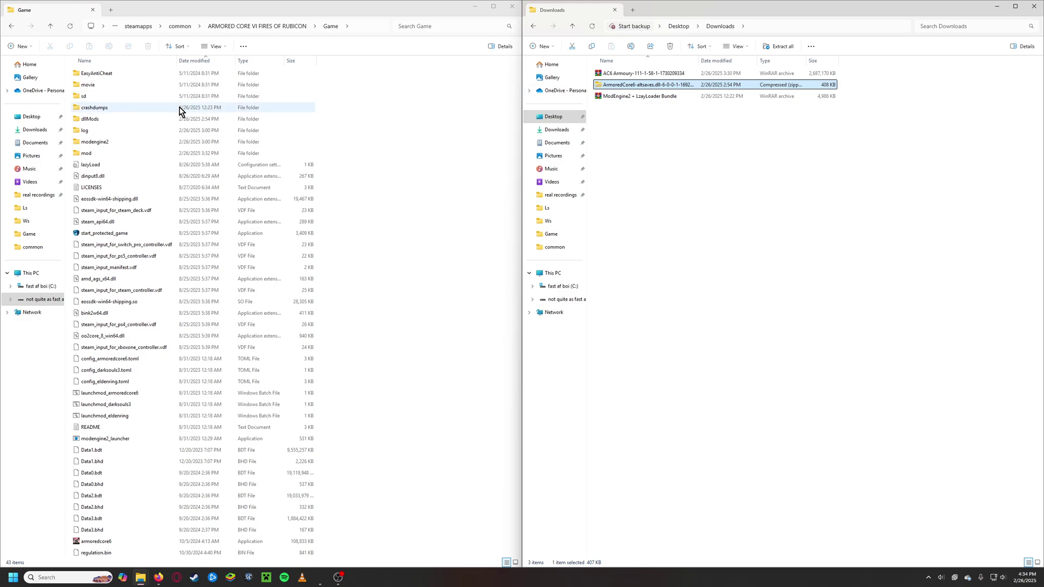
double_click(95, 120)
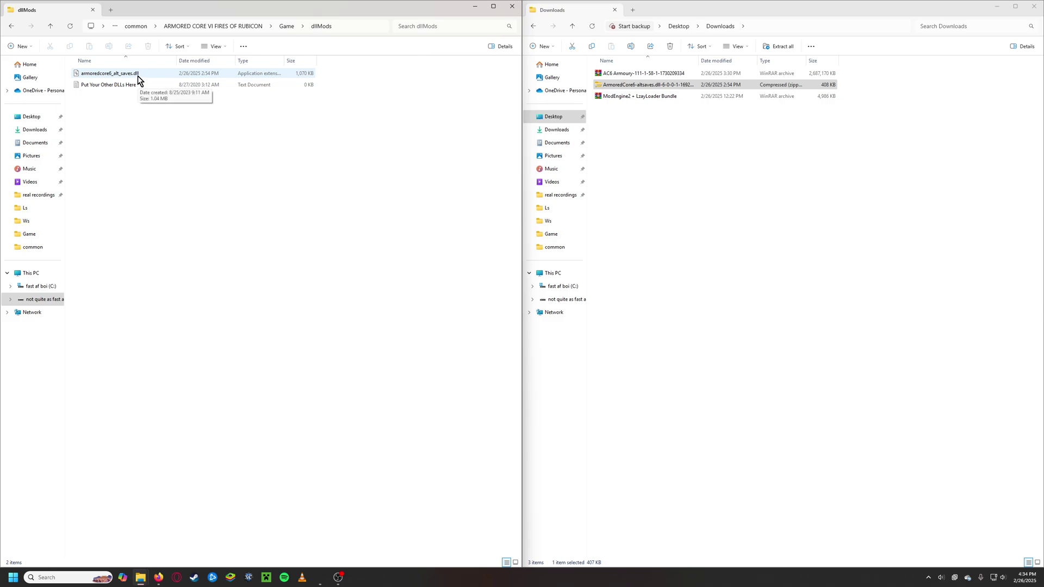
click(11, 27)
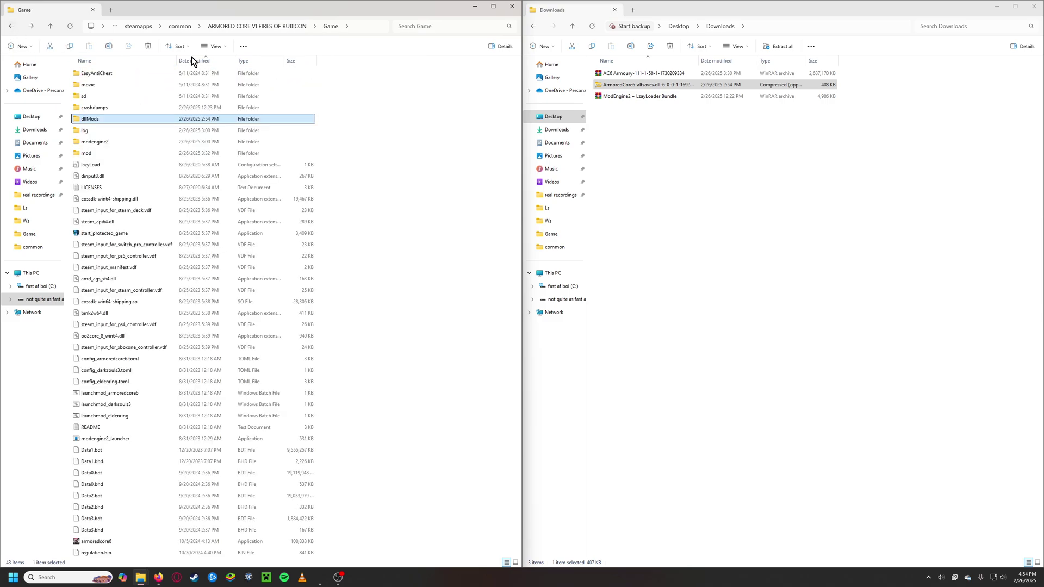
click(635, 75)
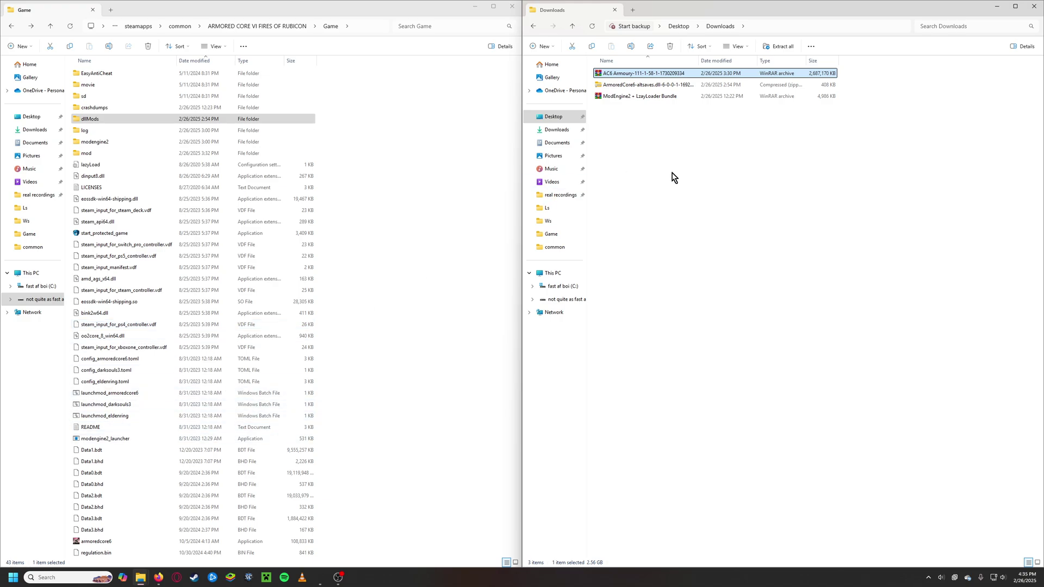
- Select the AC6 Armoury, Alt Saves and ModEngine2 archives in Downloads
drag(674, 218, 609, 69)
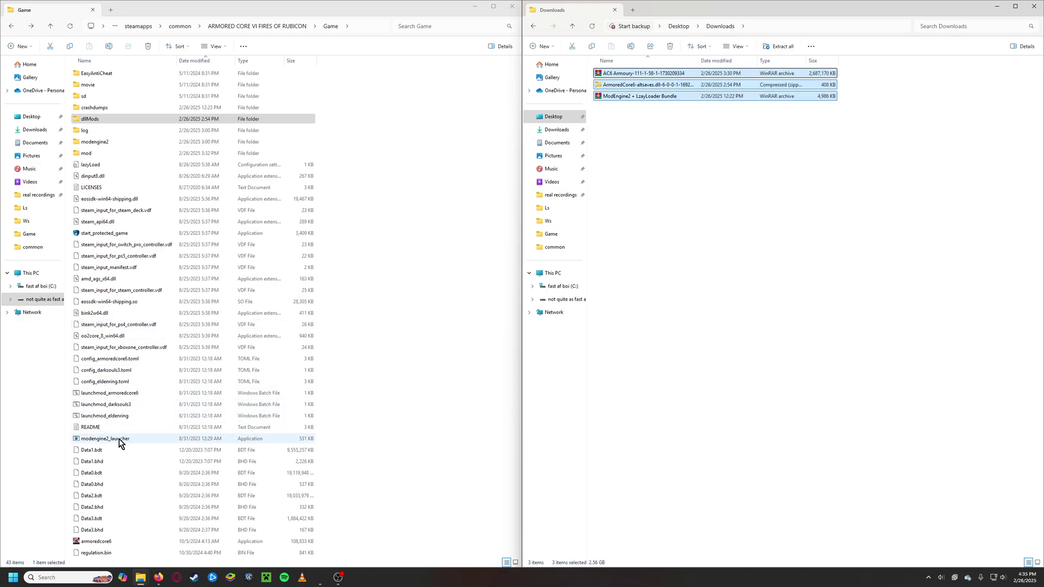